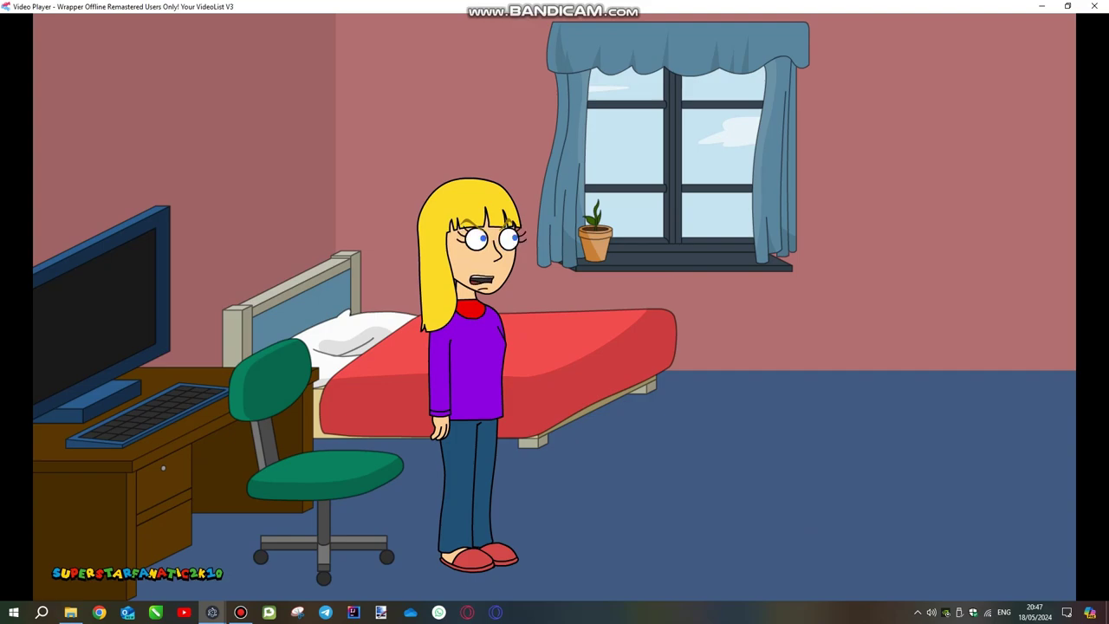
# - Bring up the Bandicam window over the finished cartoon to stop the capture
pyautogui.click(240, 612)
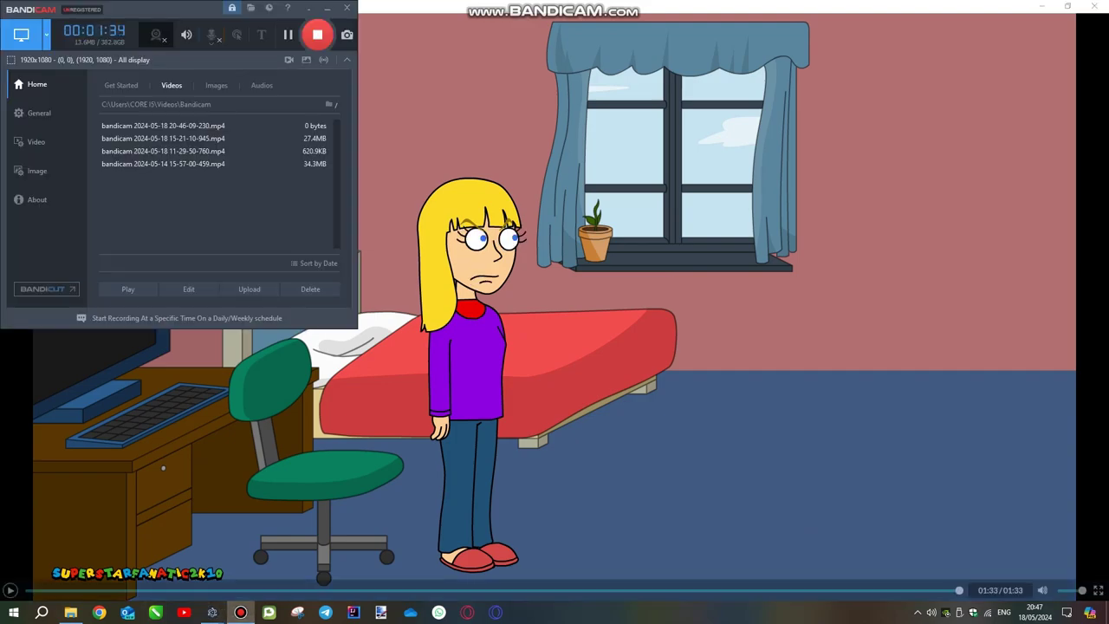